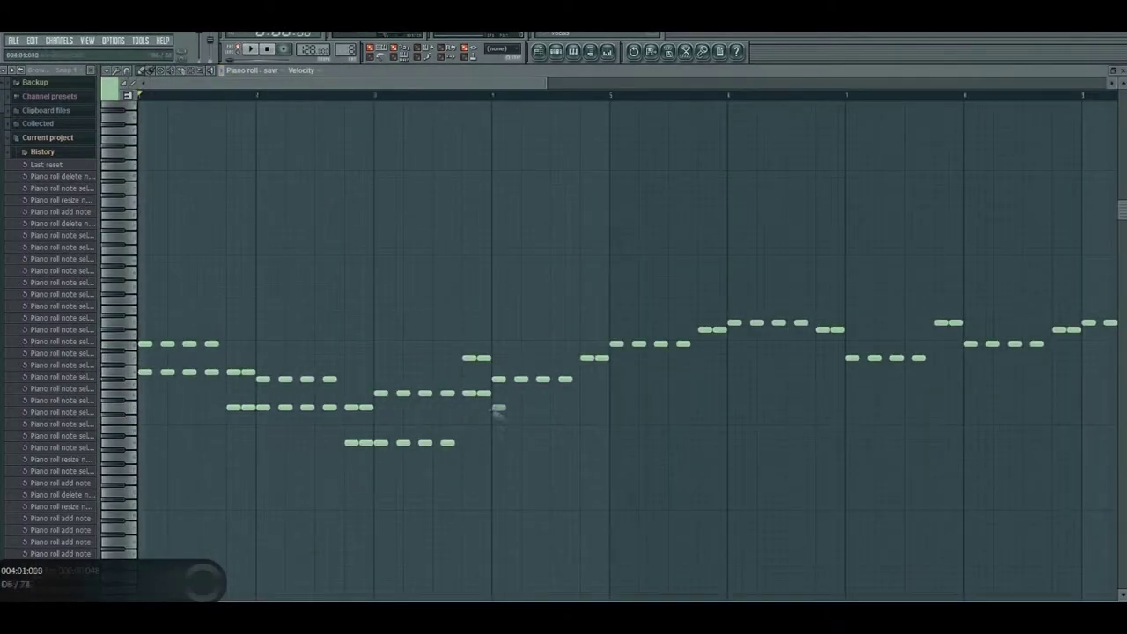
Fill in the second harmony voice beneath the saw melody from bar 4 through bar 16
scroll(499, 412, down, 5)
scroll(500, 412, up, 6)
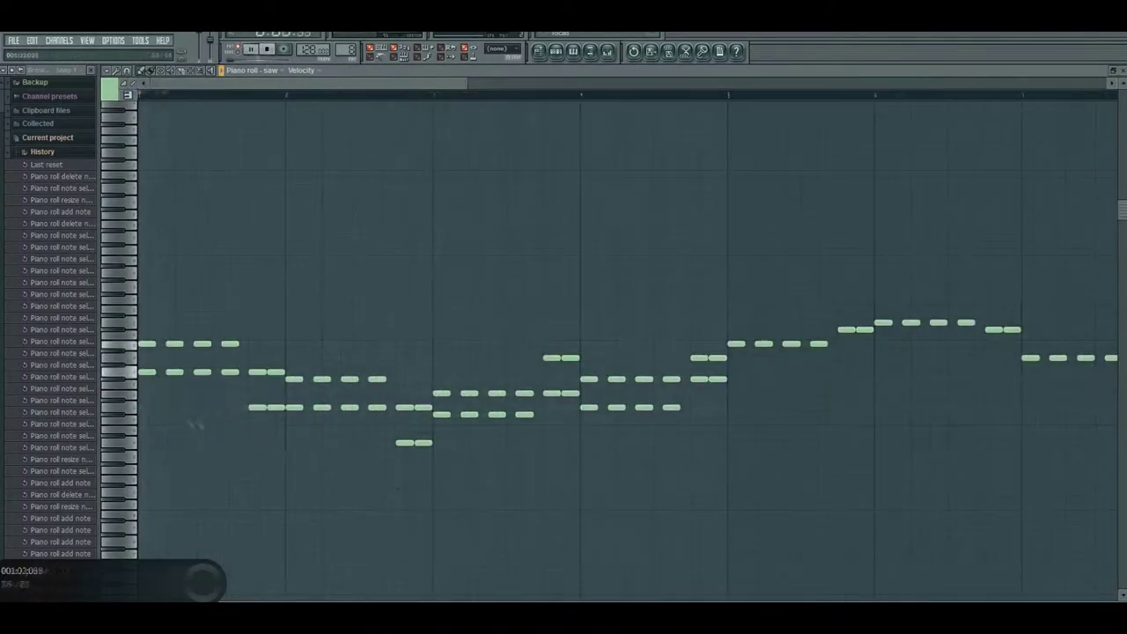
scroll(202, 408, down, 2)
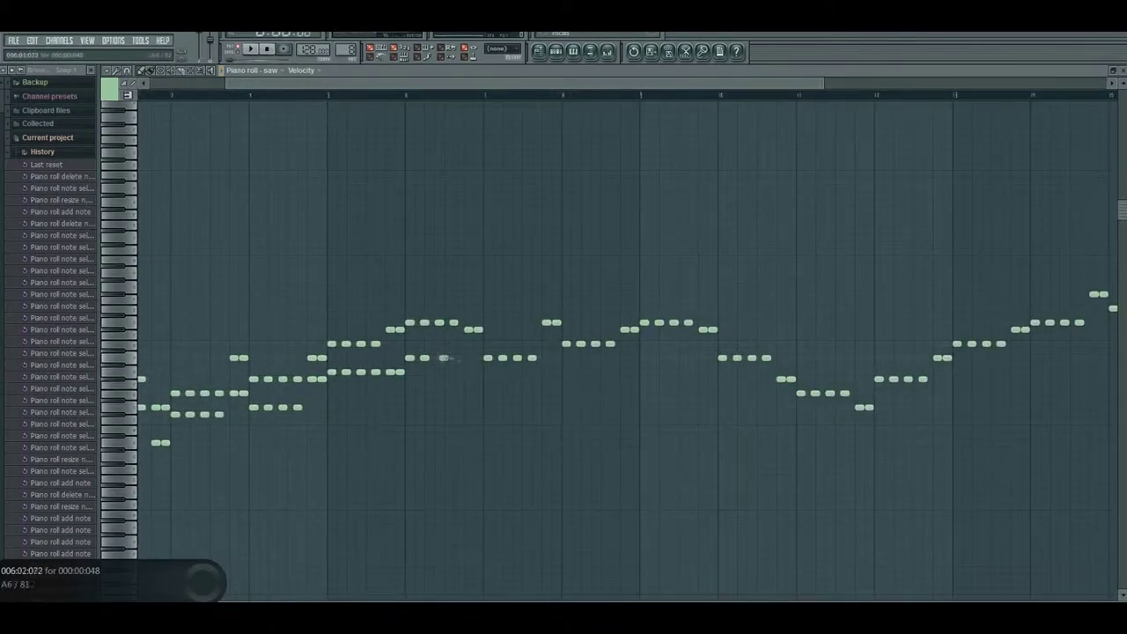
scroll(625, 352, up, 2)
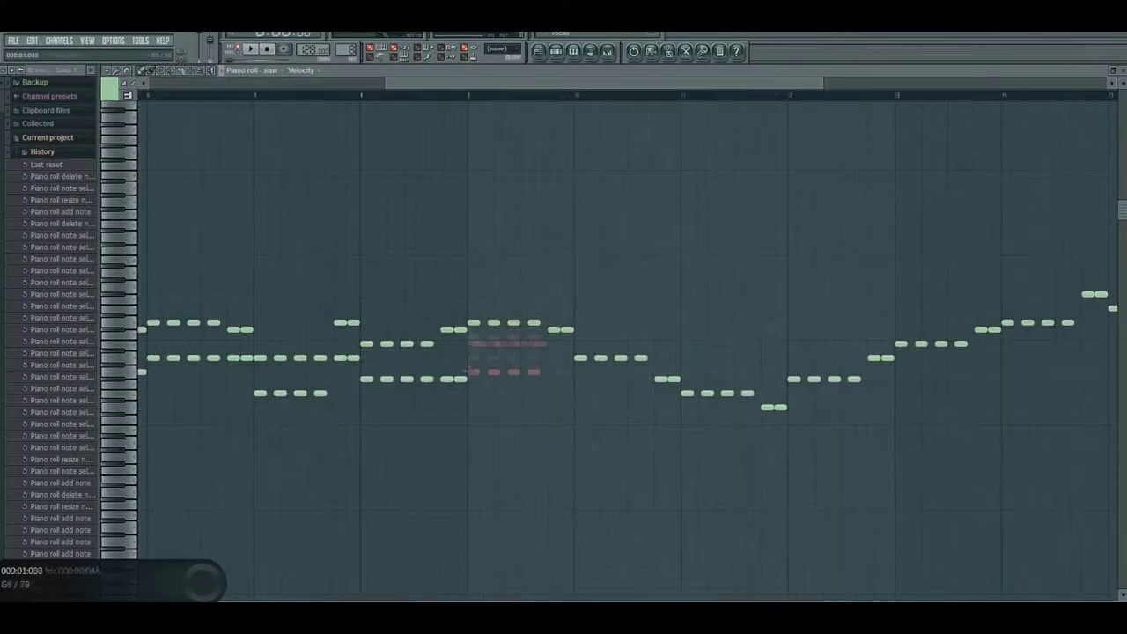
scroll(637, 498, down, 1)
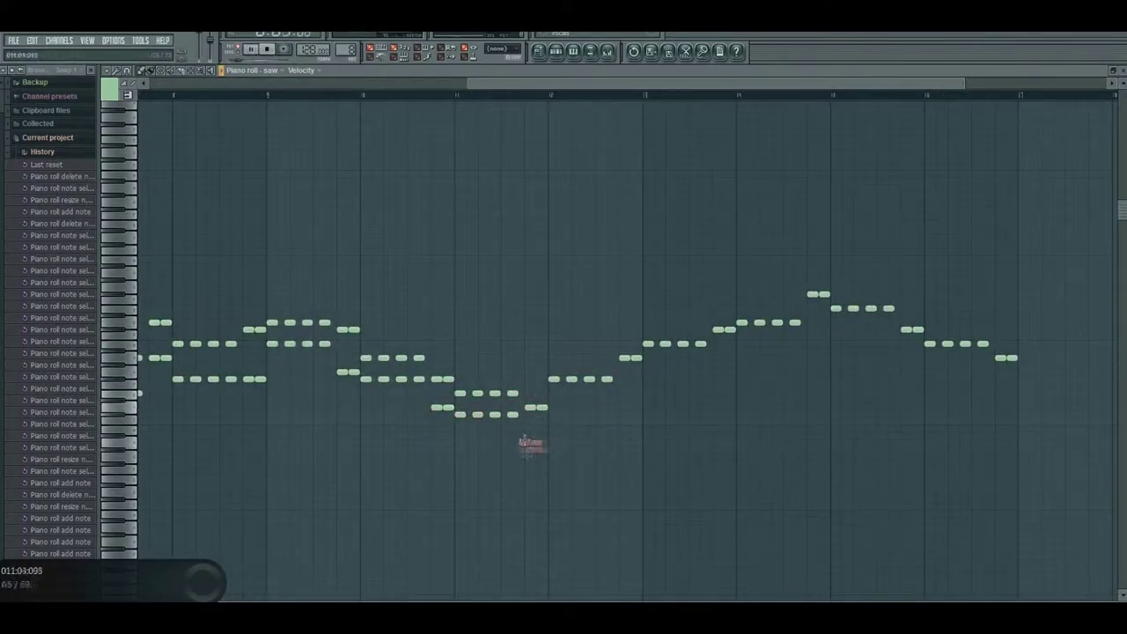
scroll(559, 411, down, 3)
scroll(676, 426, up, 4)
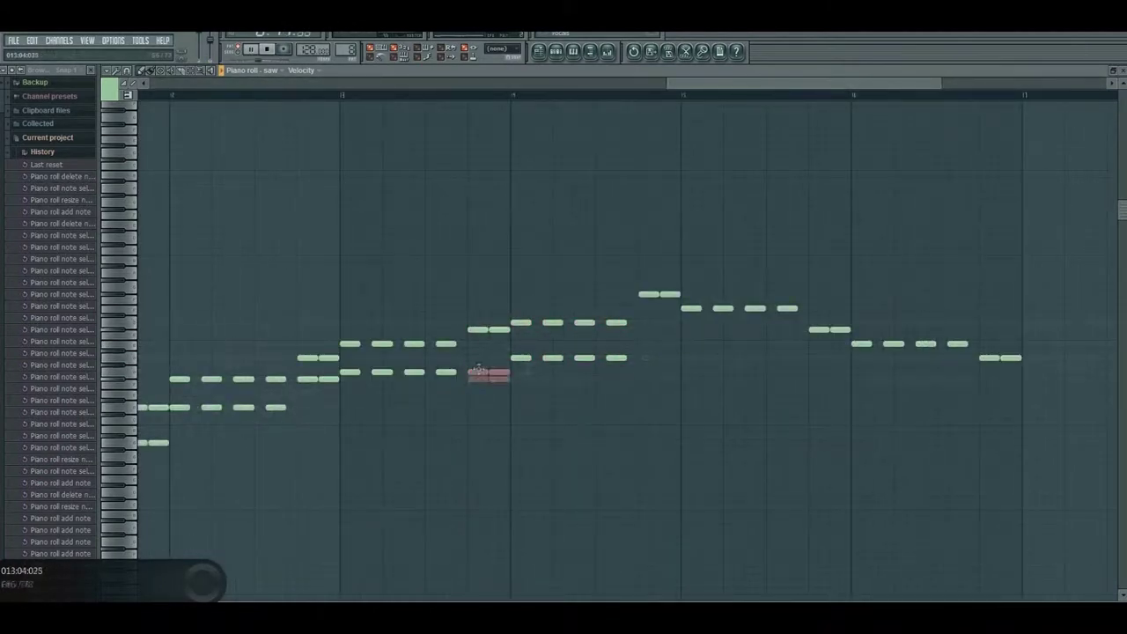
scroll(676, 427, down, 3)
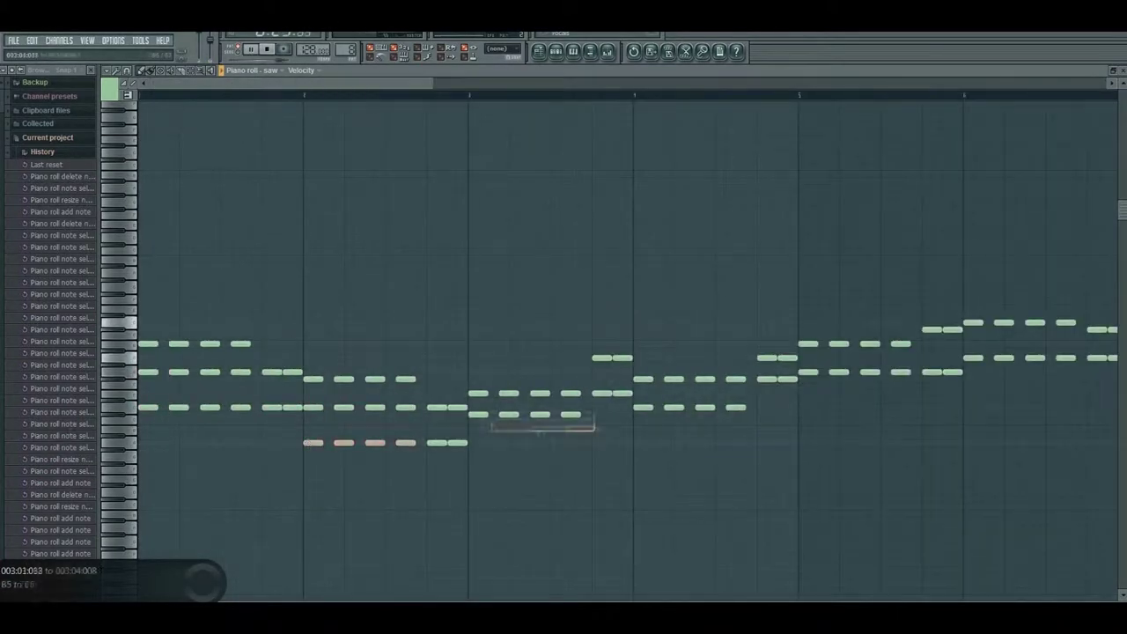
Add a third, lower chord voice beneath the saw melody from bar 3 through bar 16
scroll(546, 470, up, 1)
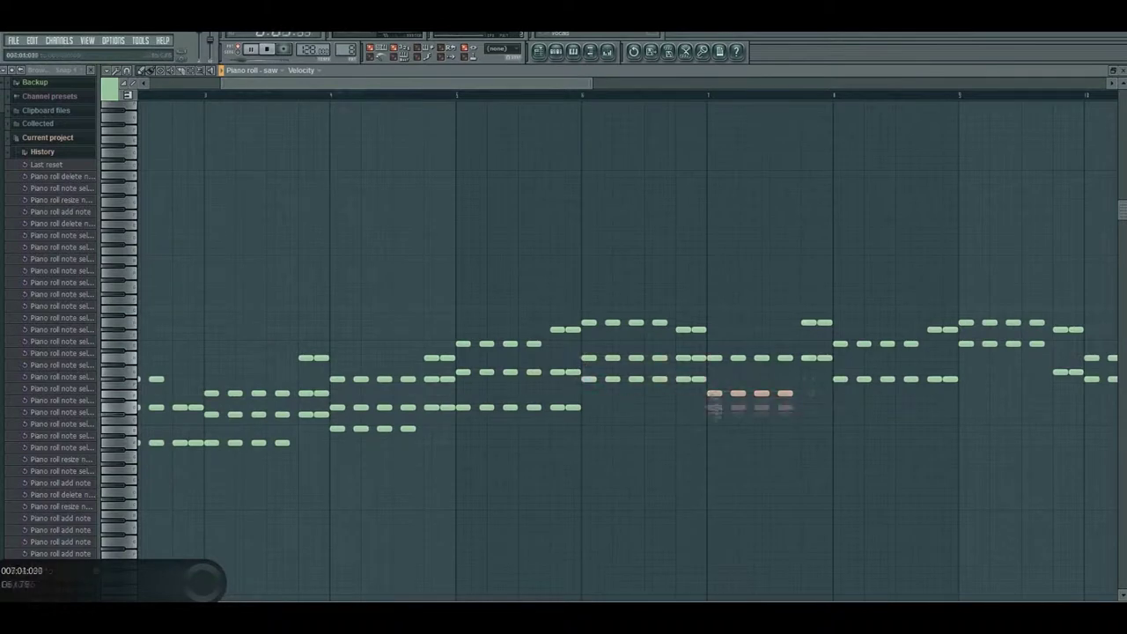
scroll(715, 410, up, 1)
scroll(677, 322, down, 2)
scroll(570, 372, up, 3)
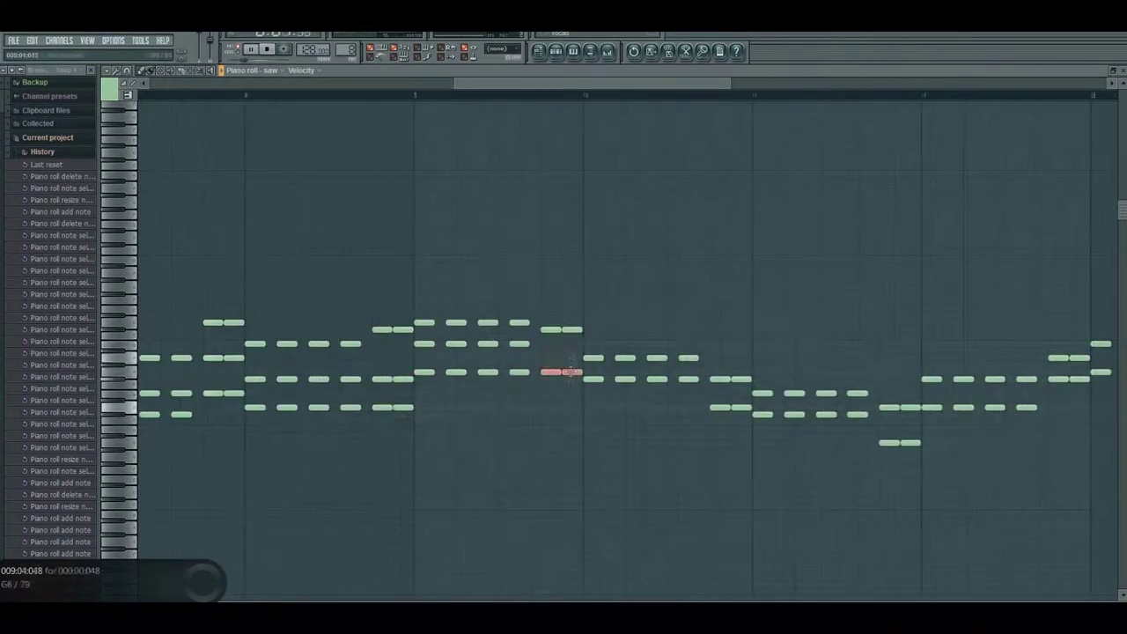
scroll(704, 414, down, 5)
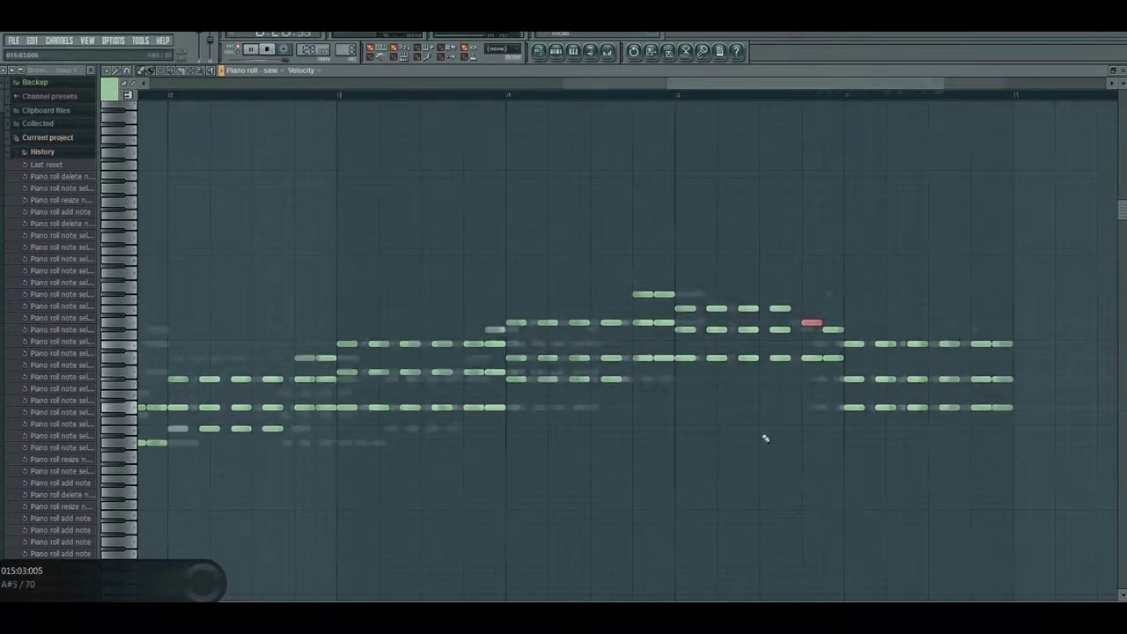
Shift the paired chord notes at the bar ends of the saw pattern to new pitches to smooth the chord transitions
scroll(393, 354, up, 3)
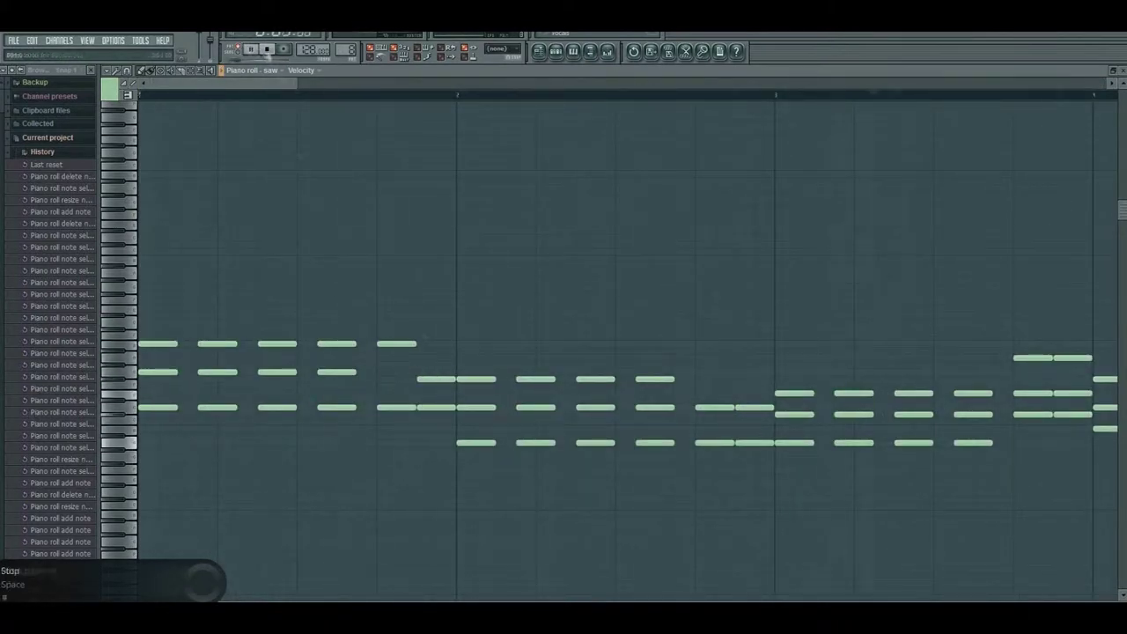
scroll(395, 364, down, 3)
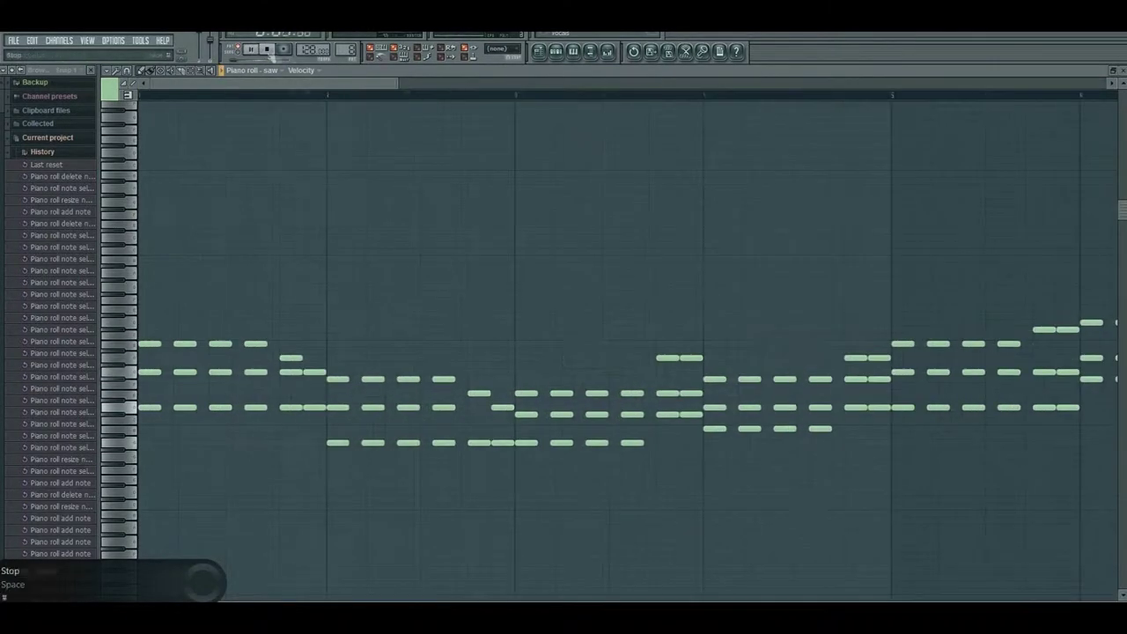
scroll(607, 352, up, 2)
drag(593, 358, 593, 427)
scroll(302, 473, down, 4)
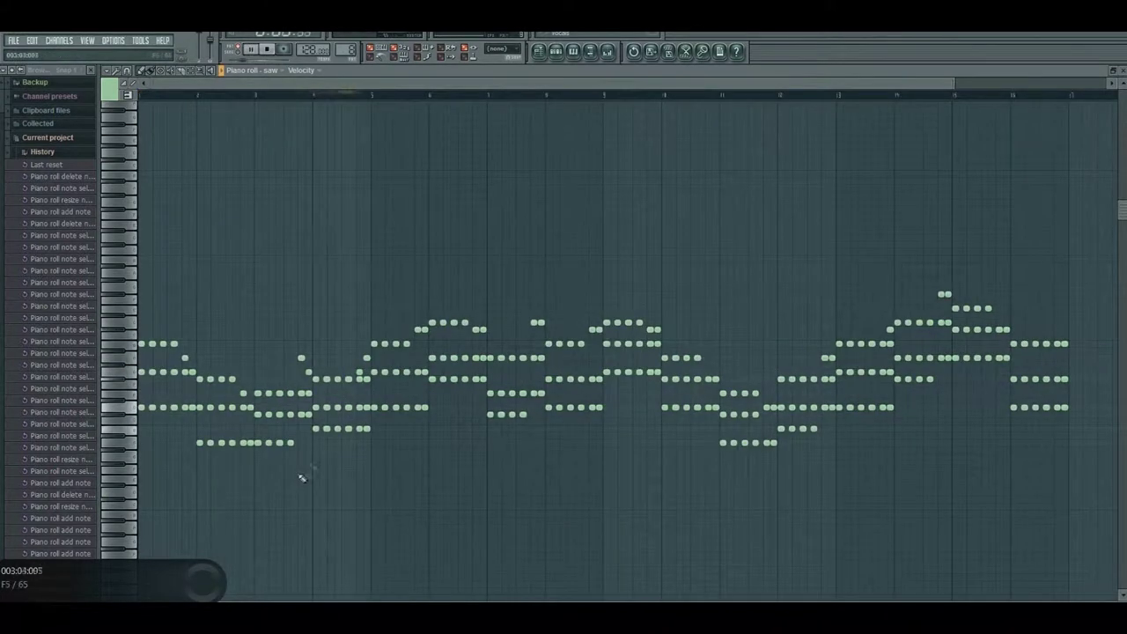
scroll(372, 343, up, 3)
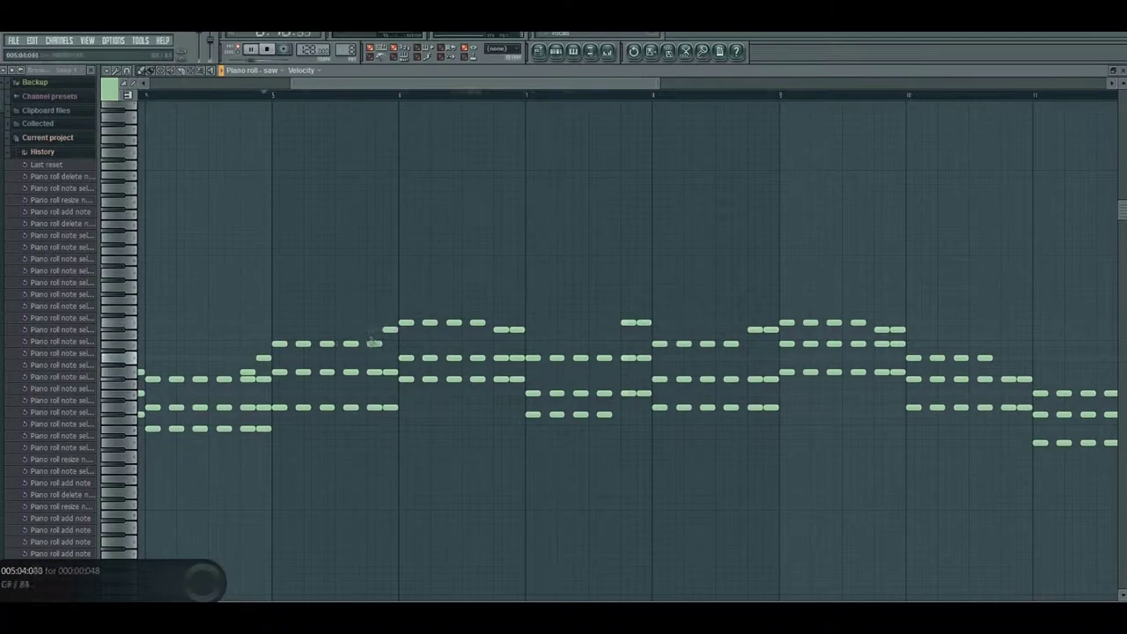
scroll(651, 506, up, 3)
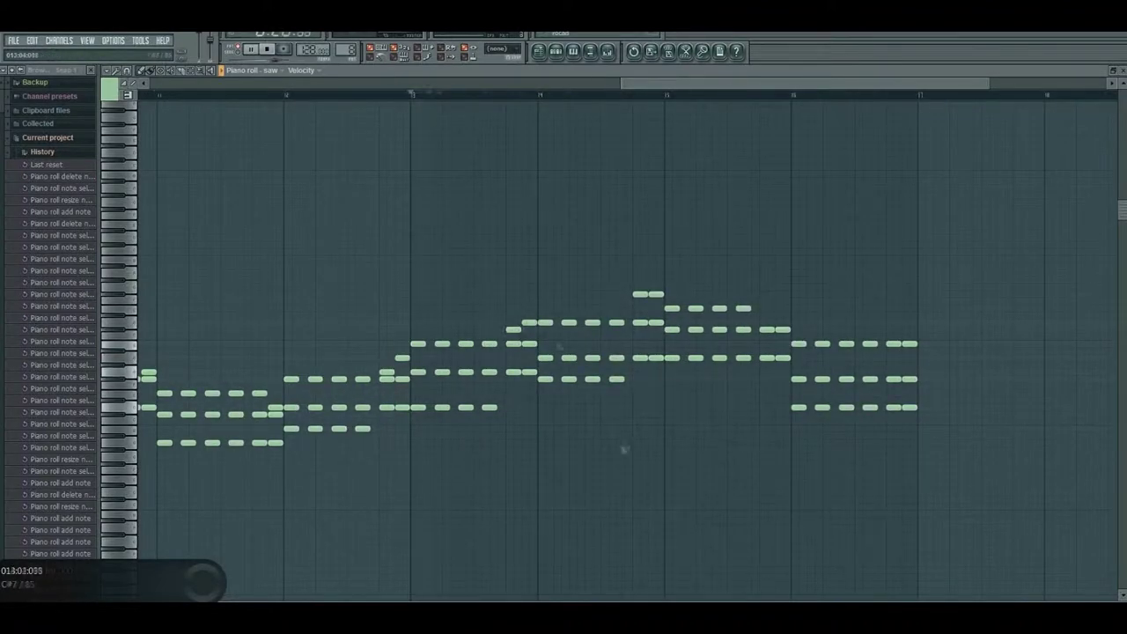
scroll(544, 447, down, 3)
scroll(617, 431, down, 3)
scroll(722, 413, up, 3)
scroll(822, 455, down, 3)
scroll(584, 327, up, 2)
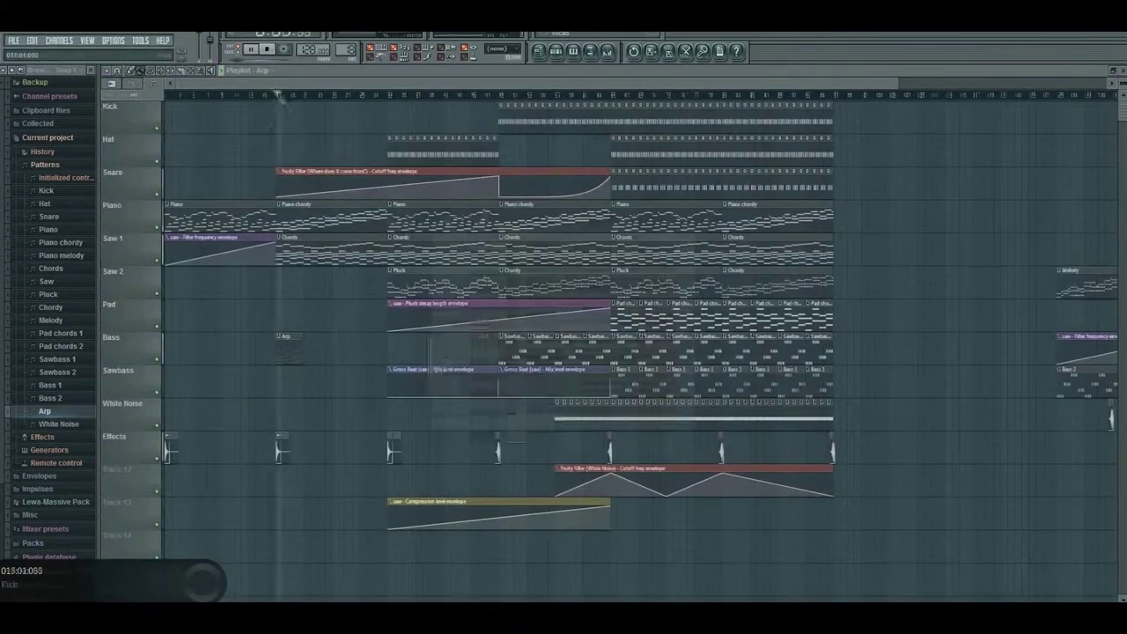
Undo the last change to the playlist arrangement
key(ctrl+z)
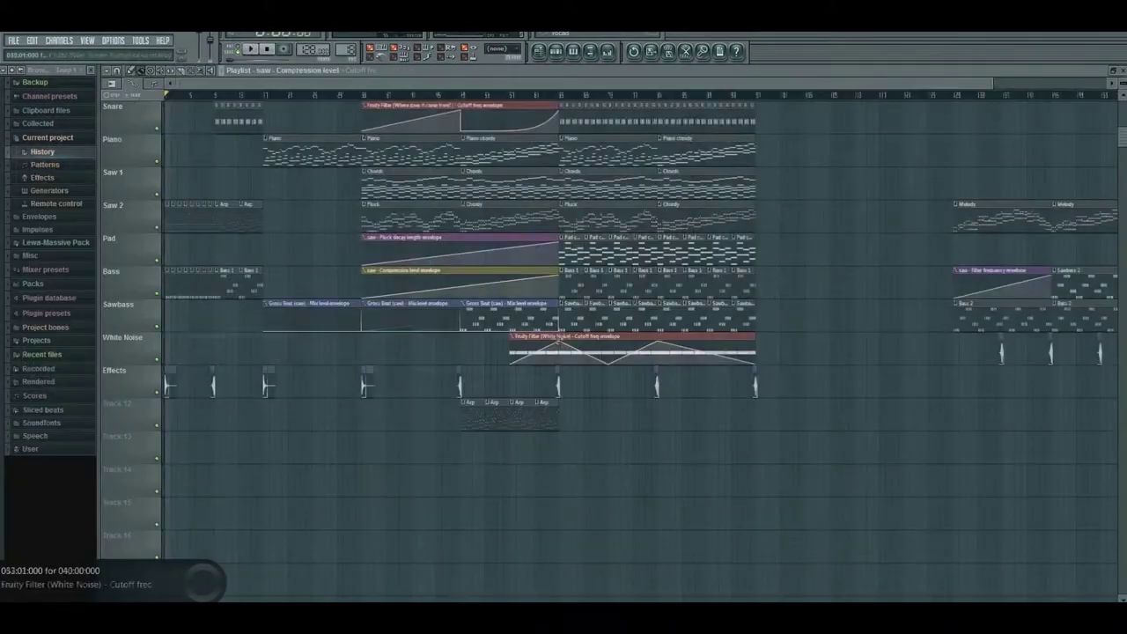
right_click(757, 438)
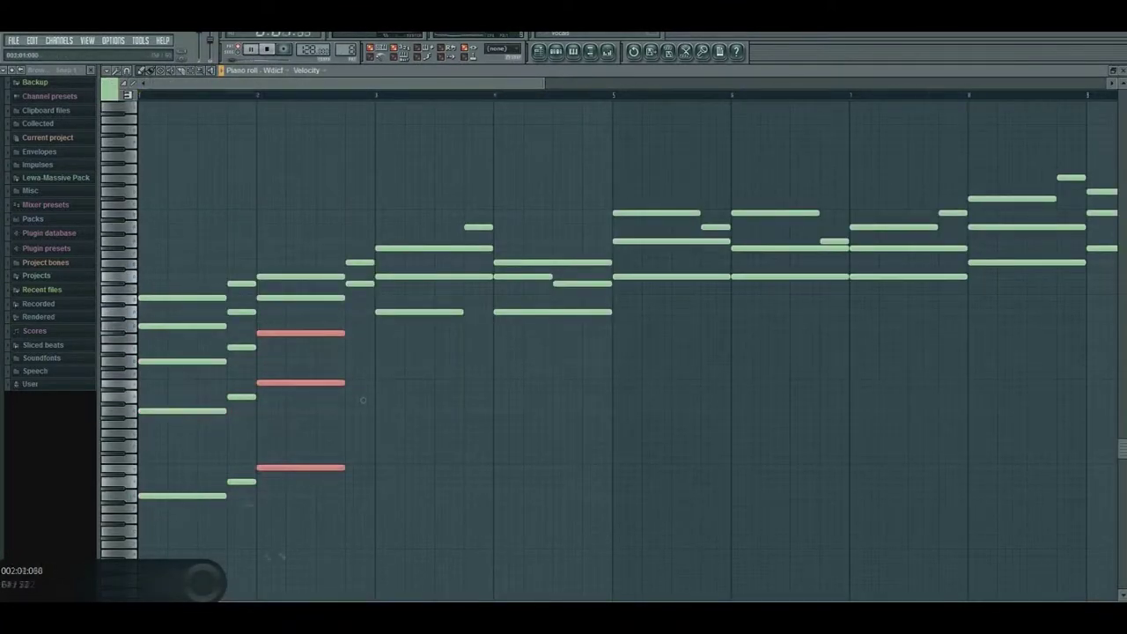
Select the stacked chord notes in bar 3 of the Wdicf piano roll
drag(478, 502, 390, 176)
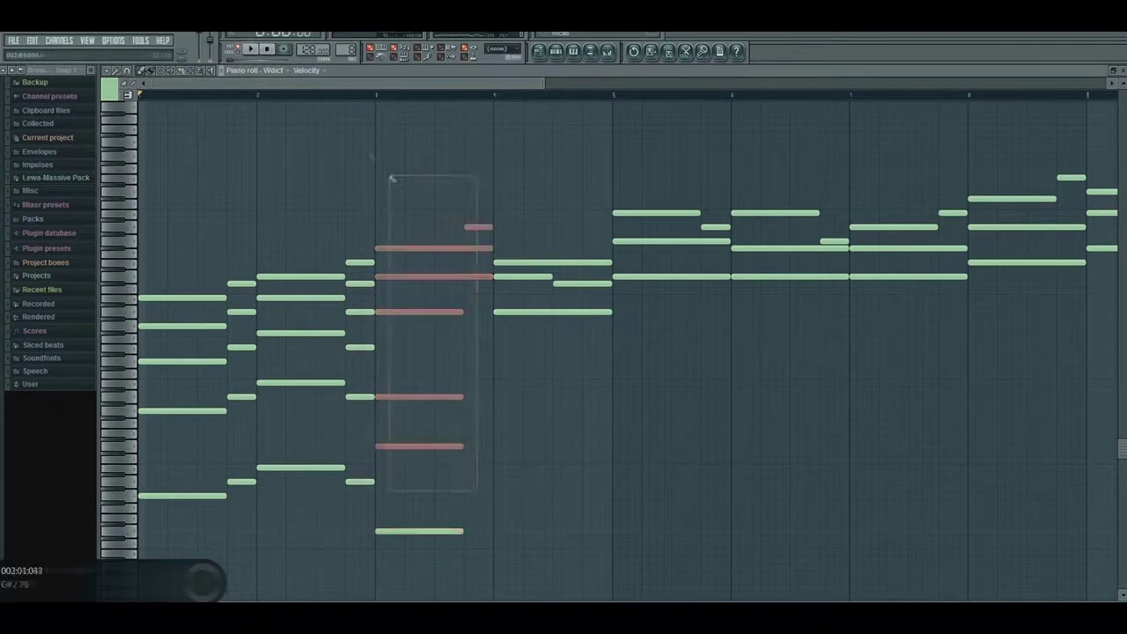
Hide the channel step sequencer covering the playlist arrangement
scroll(440, 308, up, 1)
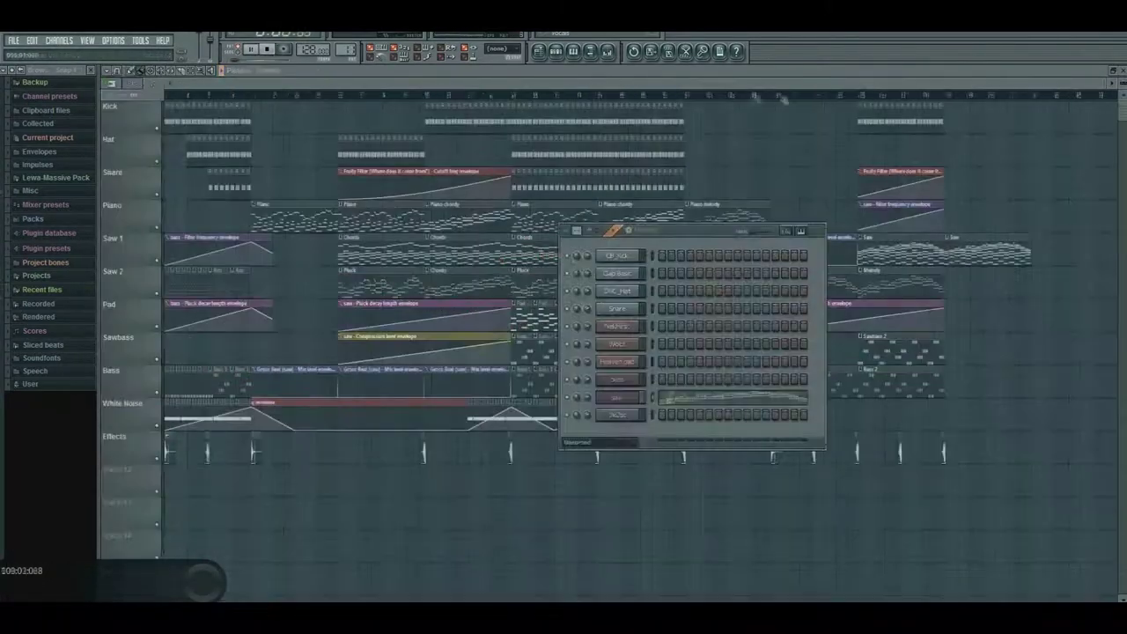
click(558, 52)
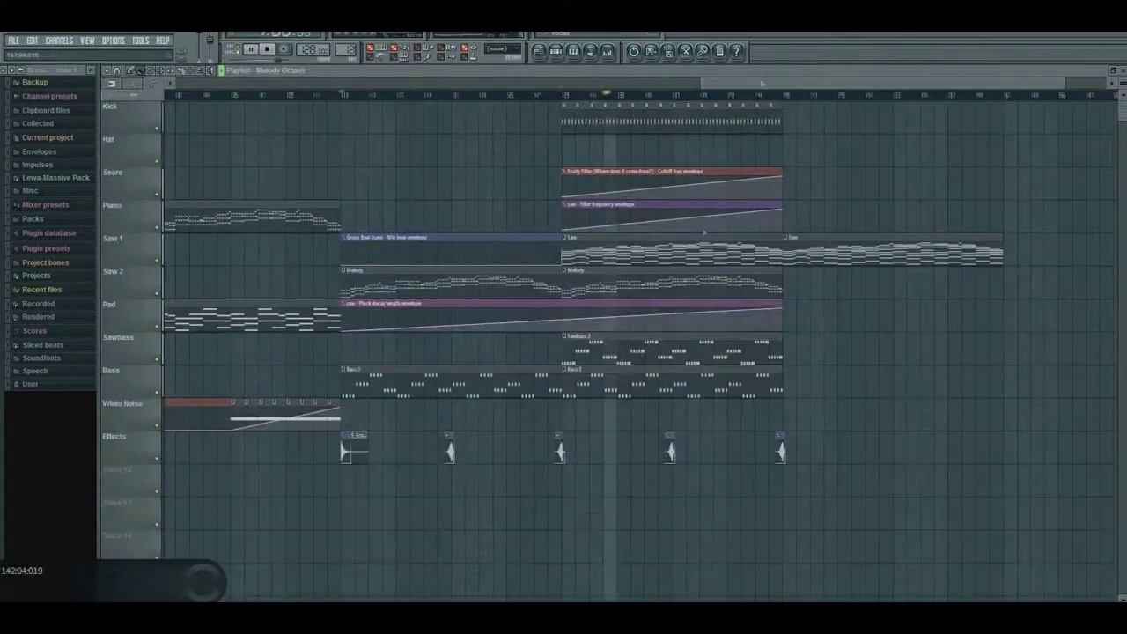